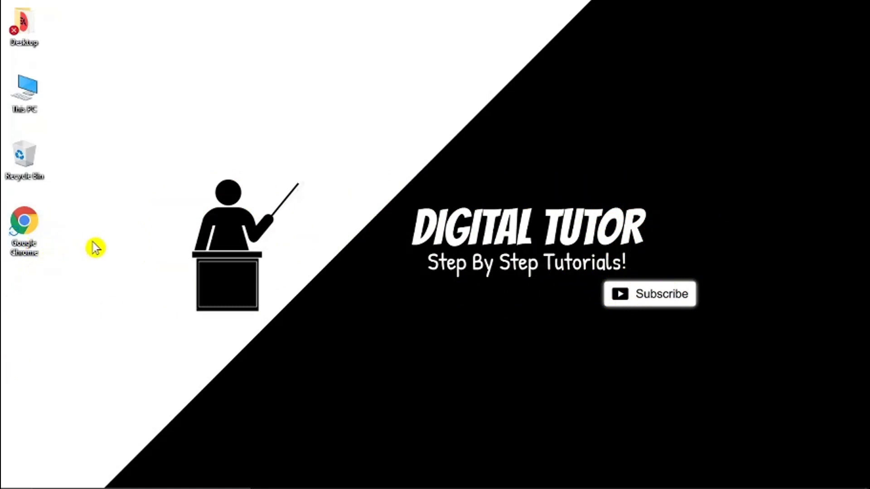
# - Launch Chrome, go to ea.com and open the account options panel
pyautogui.doubleClick(33, 229)
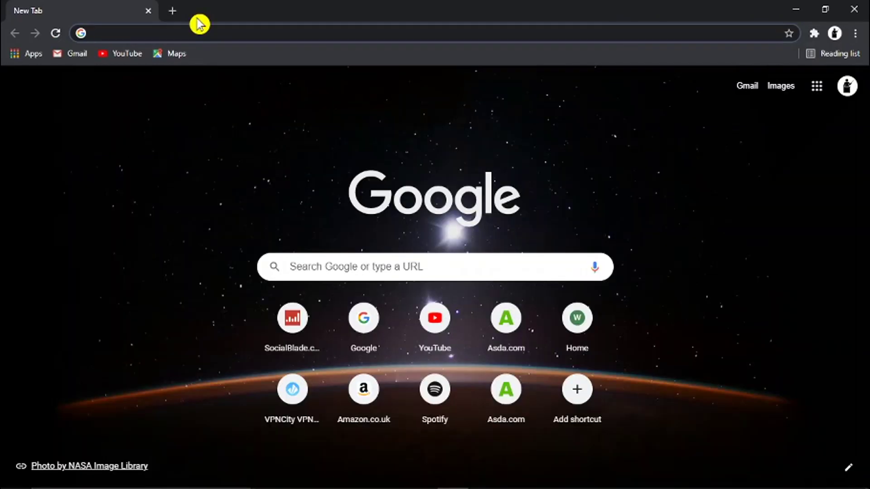
pyautogui.write('ea.com')
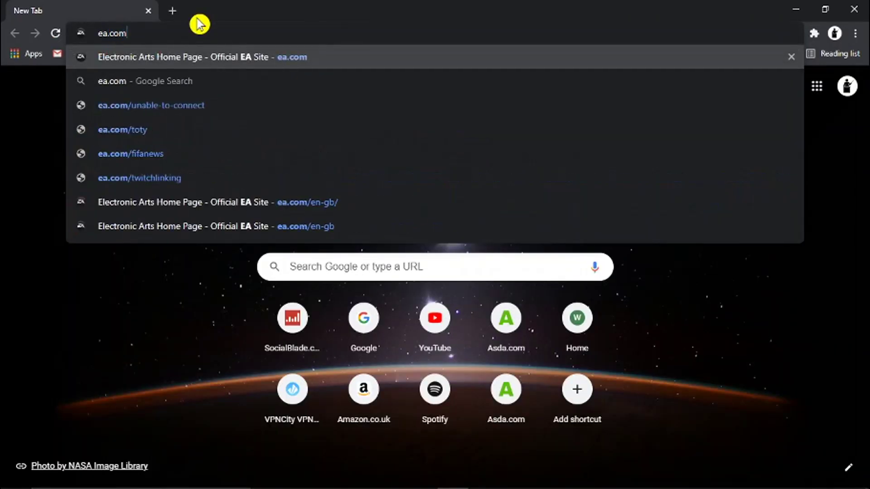
pyautogui.press('Return')
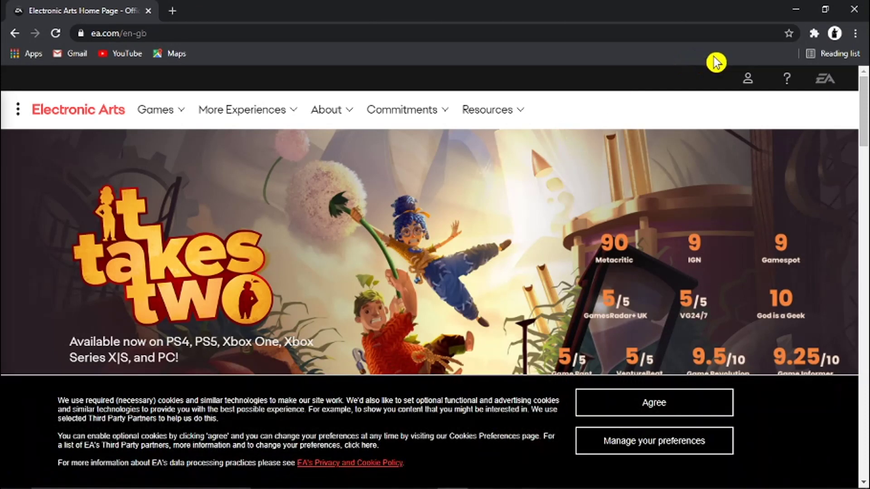
pyautogui.click(748, 82)
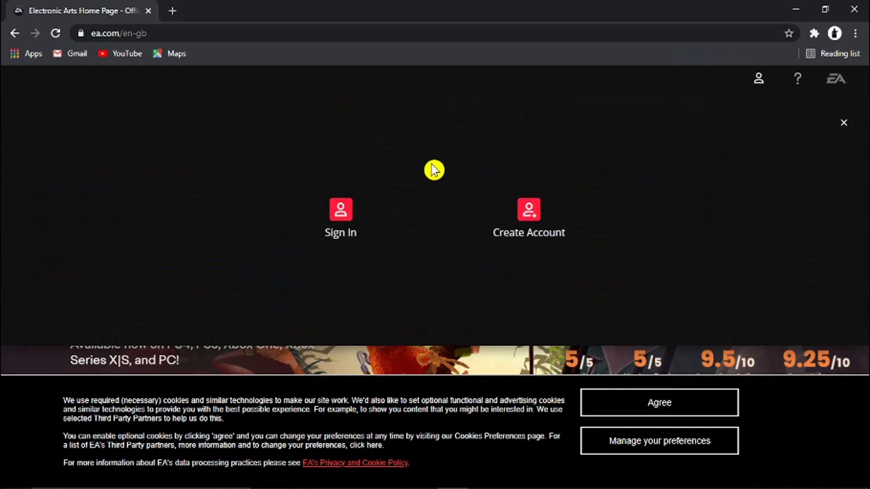
# - Attempt EA sign-in with the account e-mail and a password, which gets rejected
pyautogui.click(344, 215)
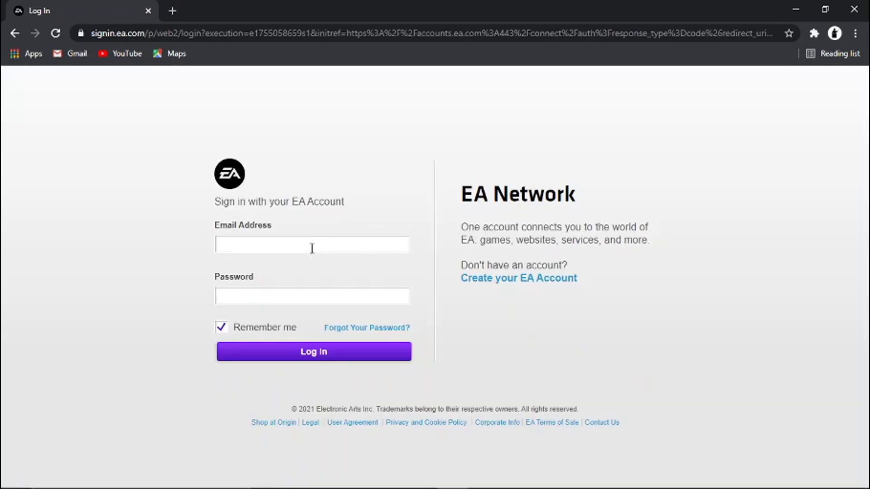
pyautogui.click(312, 246)
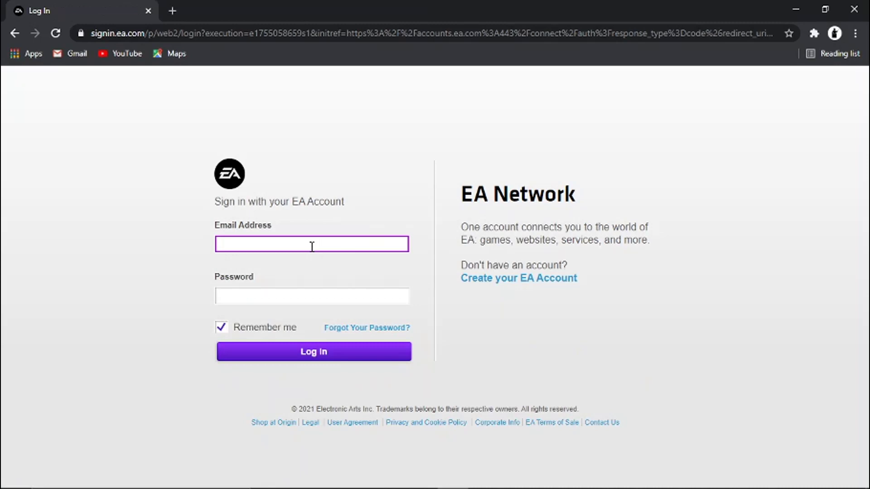
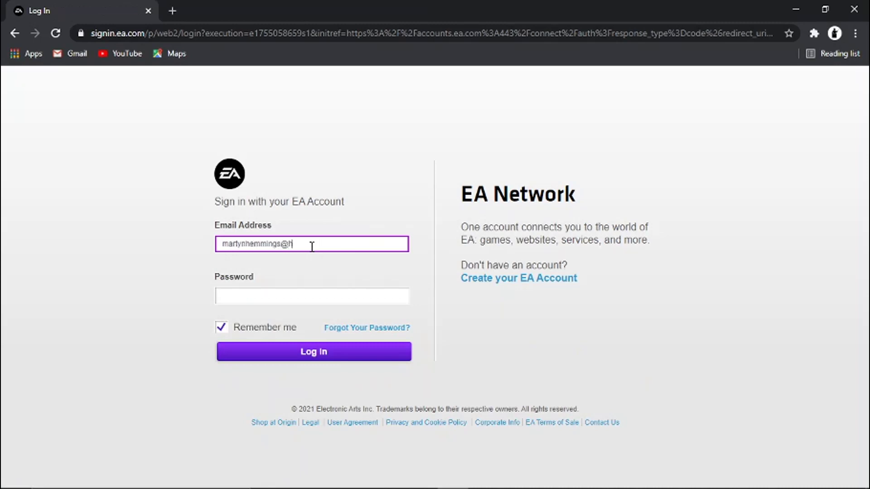
pyautogui.press('Tab')
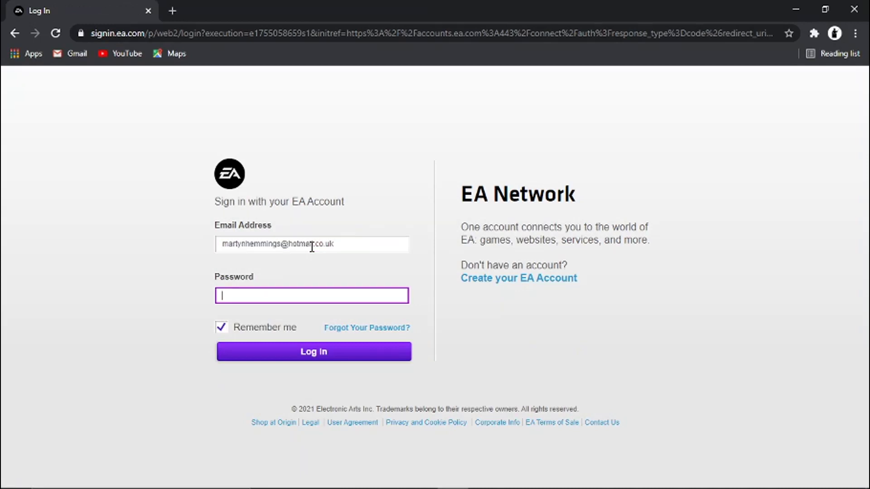
pyautogui.write('*')
pyautogui.click(339, 355)
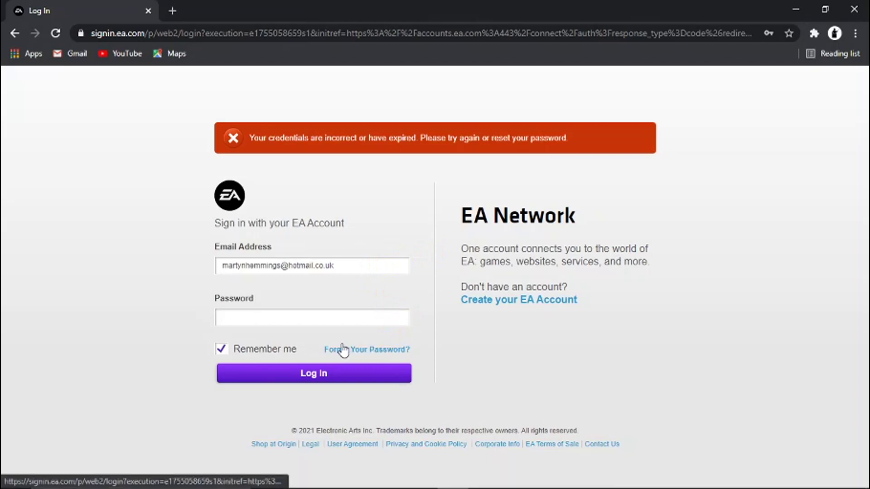
# - Go to the Forgot Your Password page and enter the account's e-mail address
pyautogui.click(372, 349)
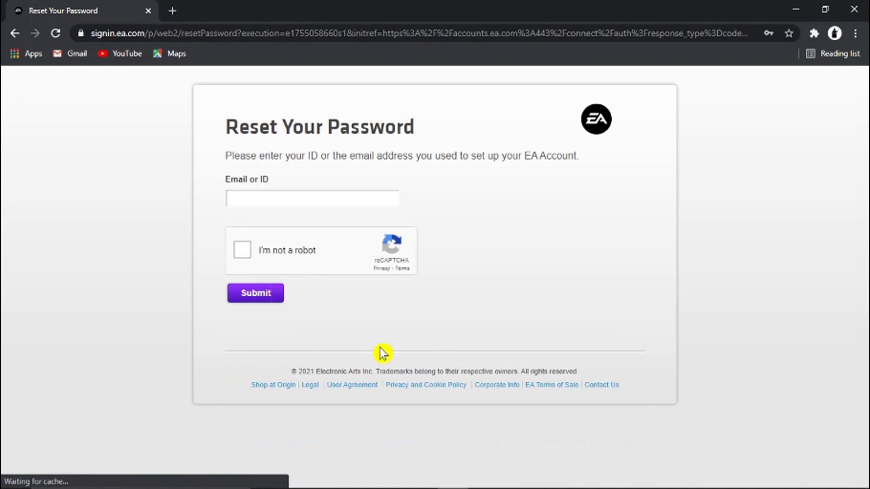
pyautogui.click(301, 198)
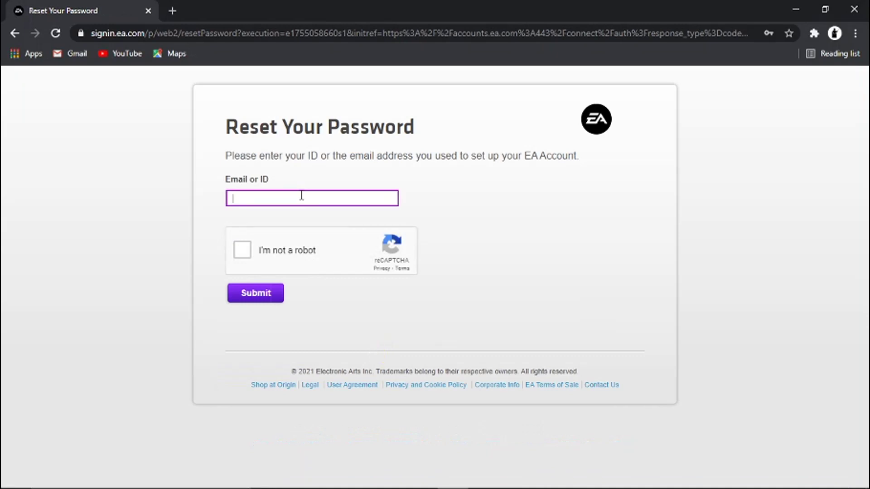
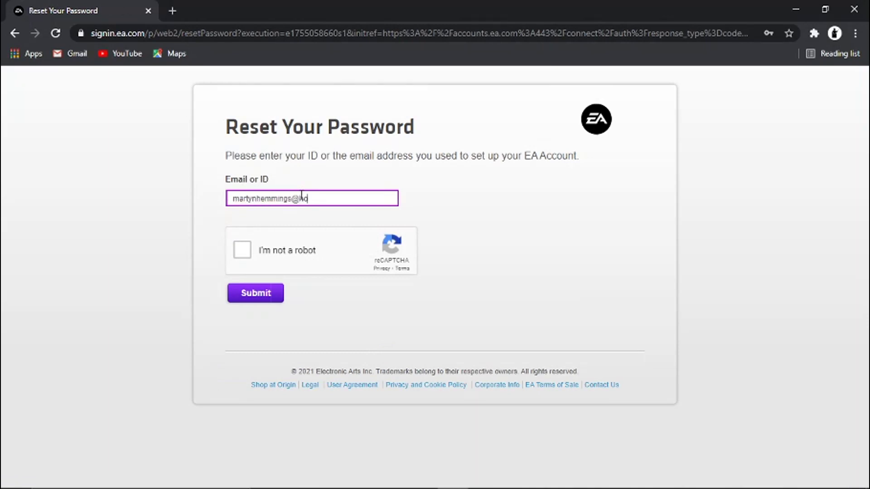
# - Pass the pedestrian-crossing reCAPTCHA and submit the password reset request
pyautogui.click(245, 252)
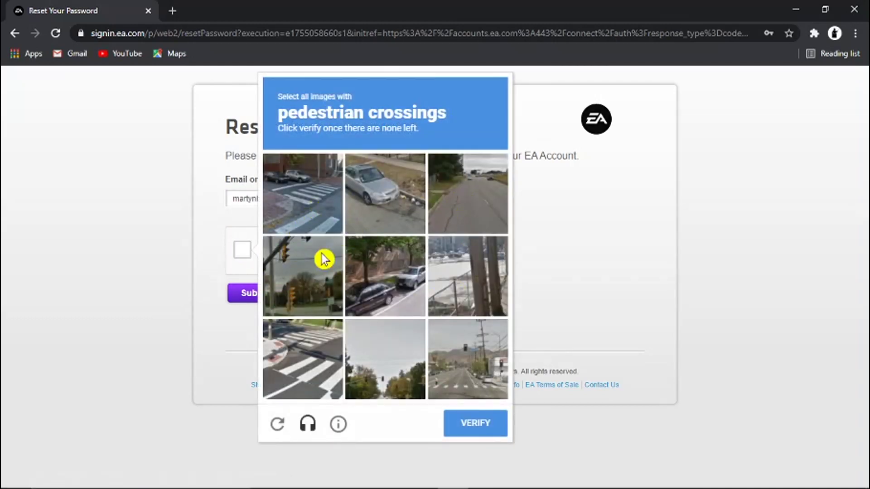
pyautogui.click(317, 216)
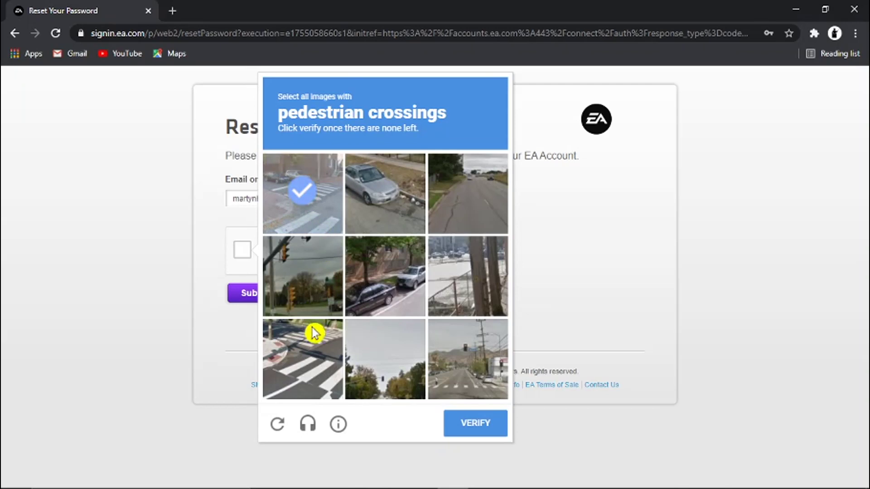
pyautogui.click(306, 364)
pyautogui.click(464, 364)
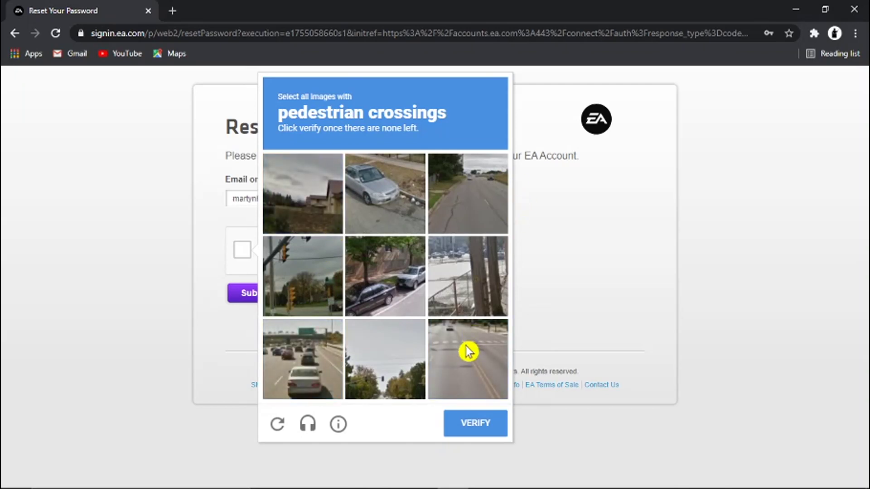
pyautogui.click(468, 356)
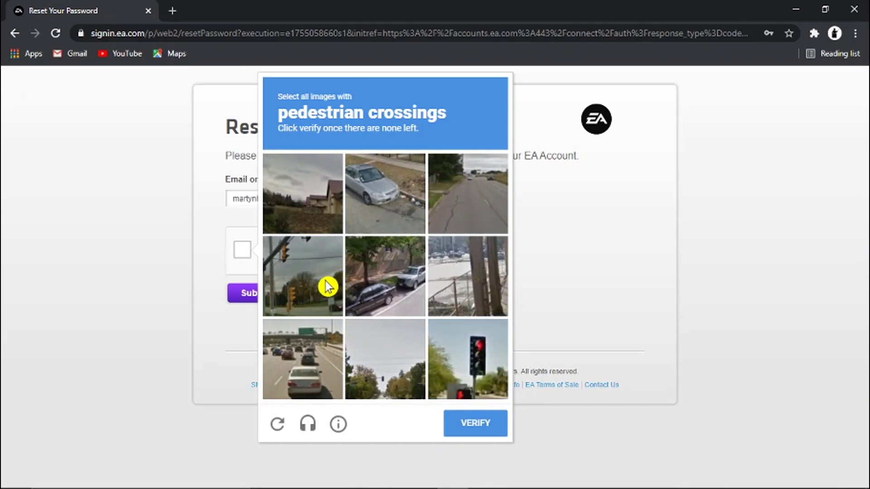
pyautogui.click(487, 434)
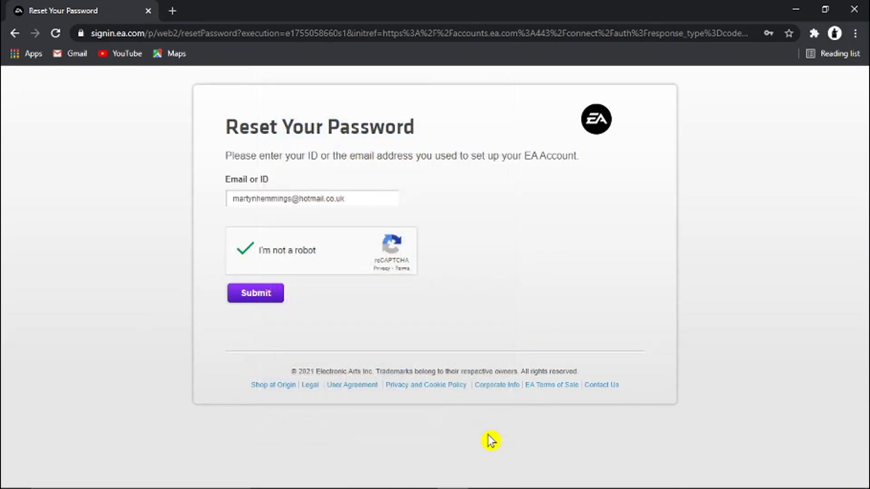
pyautogui.click(262, 300)
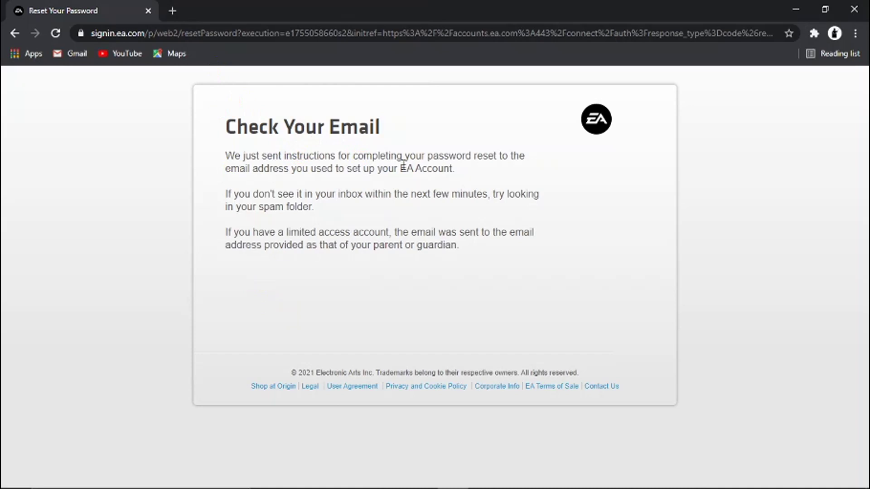
# - In a new tab, open EA's Reset Your Password email in Gmail and follow its link
pyautogui.click(174, 11)
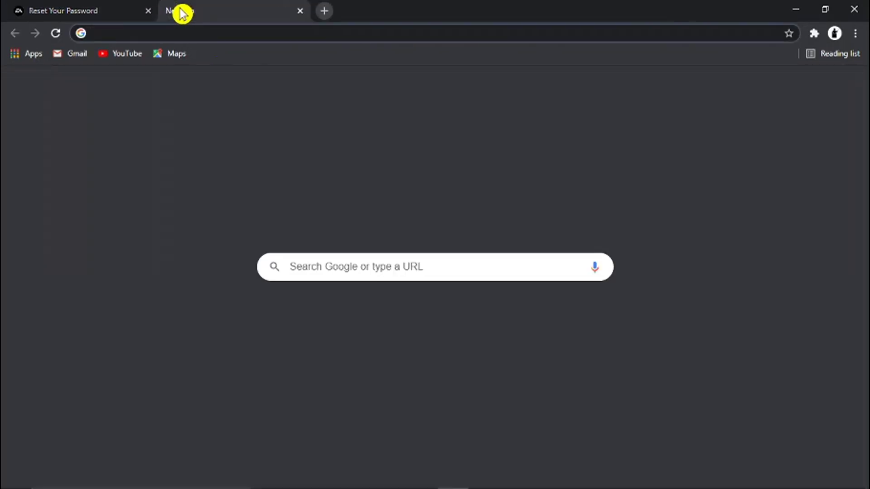
pyautogui.write('gmail.com')
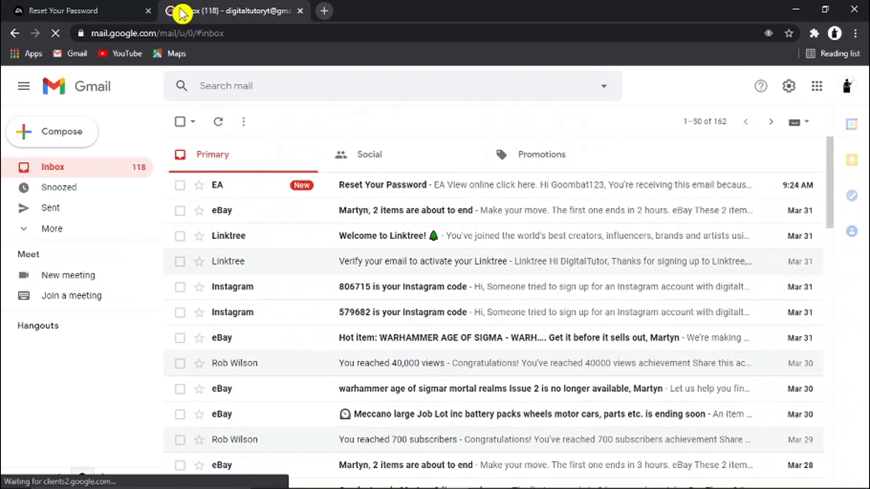
pyautogui.click(453, 198)
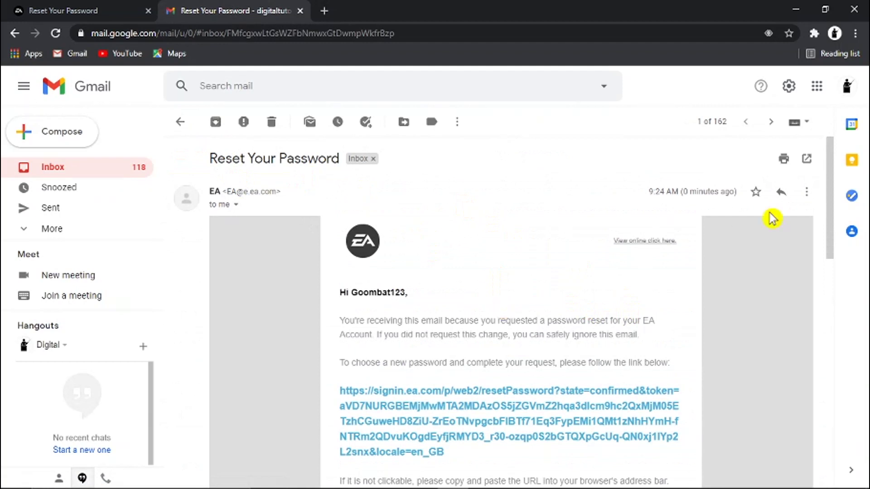
pyautogui.moveTo(833, 195); pyautogui.dragTo(830, 227)
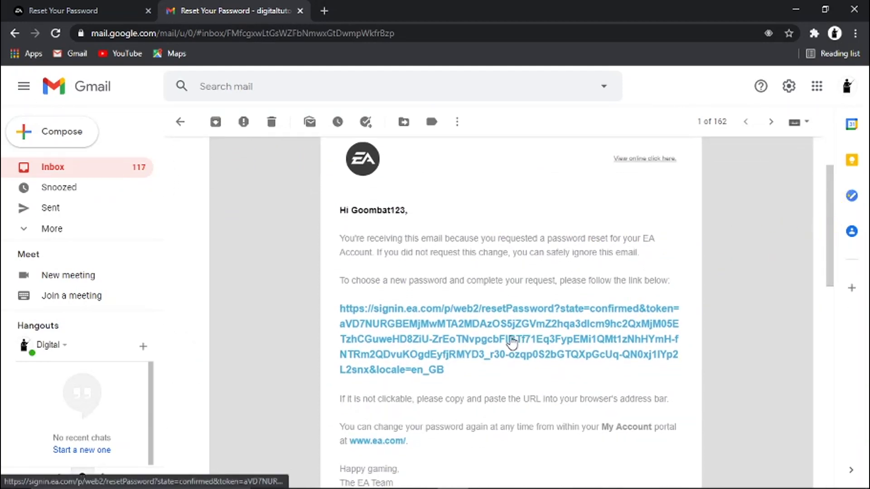
pyautogui.click(466, 331)
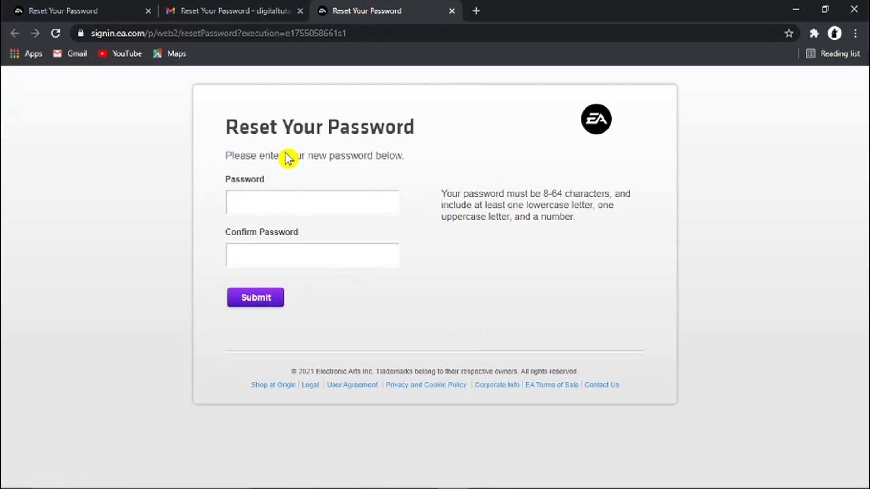
# - Enter and submit a new password in both fields, declining Chrome's save prompt
pyautogui.click(284, 204)
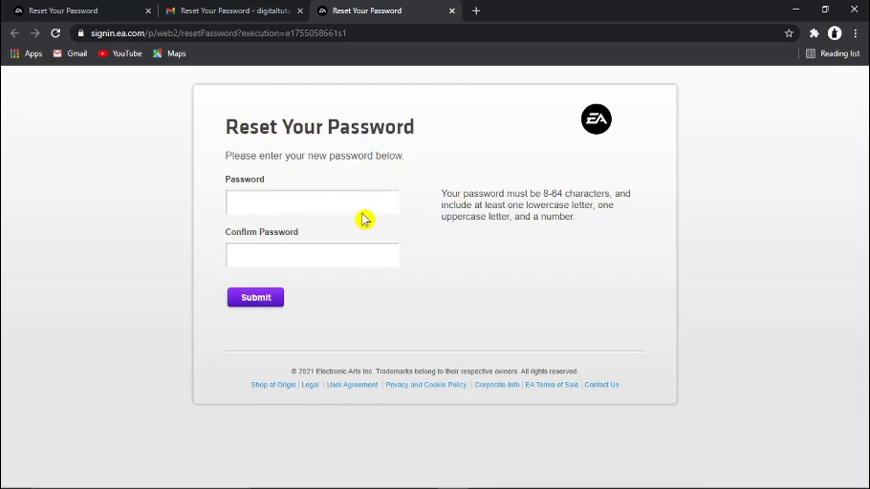
pyautogui.click(350, 200)
pyautogui.write('********')
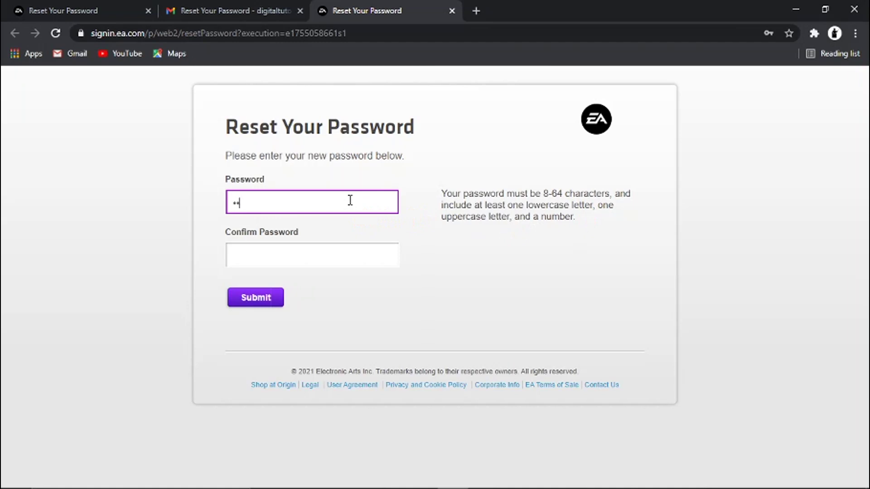
pyautogui.click(309, 256)
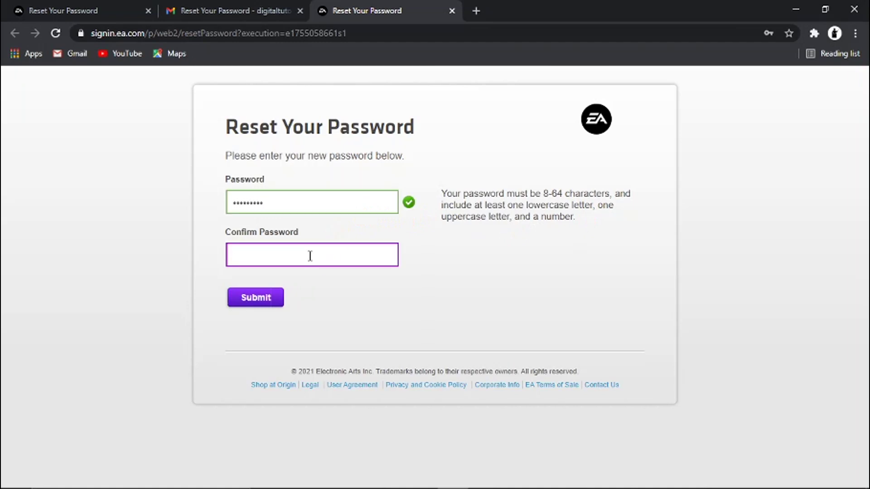
pyautogui.write('*******')
pyautogui.click(281, 300)
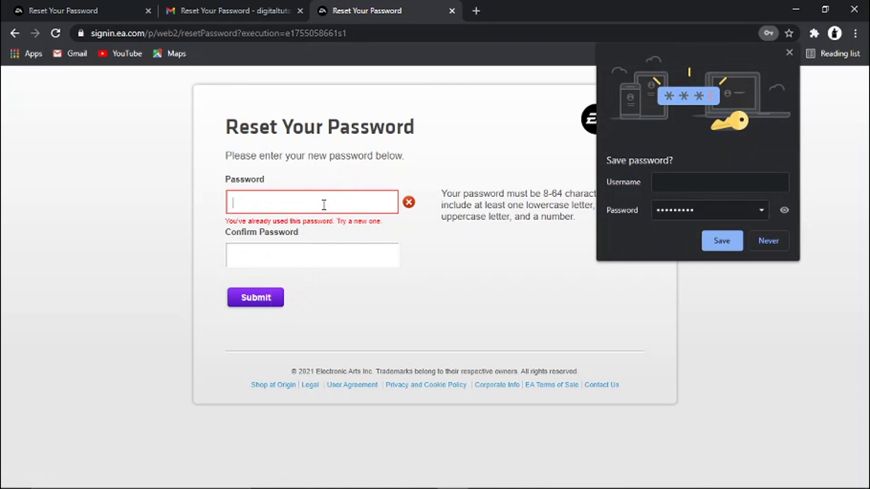
pyautogui.click(770, 245)
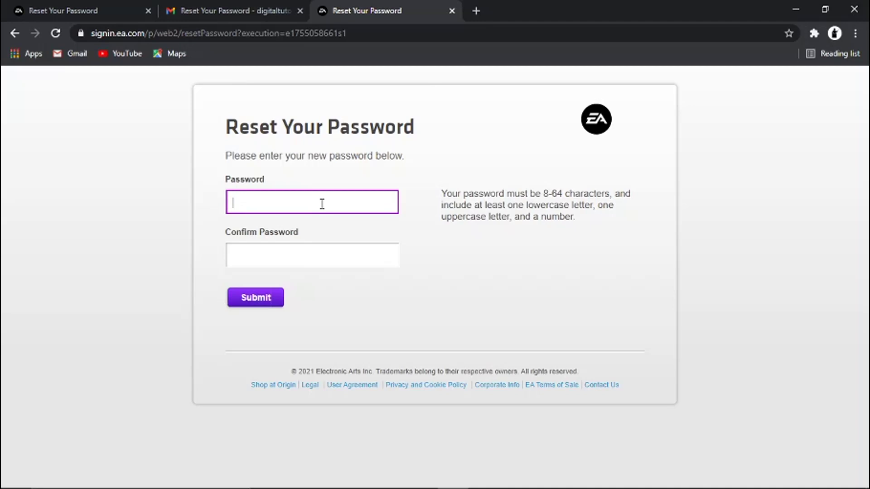
# - Retype a different new password in Password and Confirm Password
pyautogui.write('••••••••••')
pyautogui.click(284, 251)
pyautogui.write('••••••')
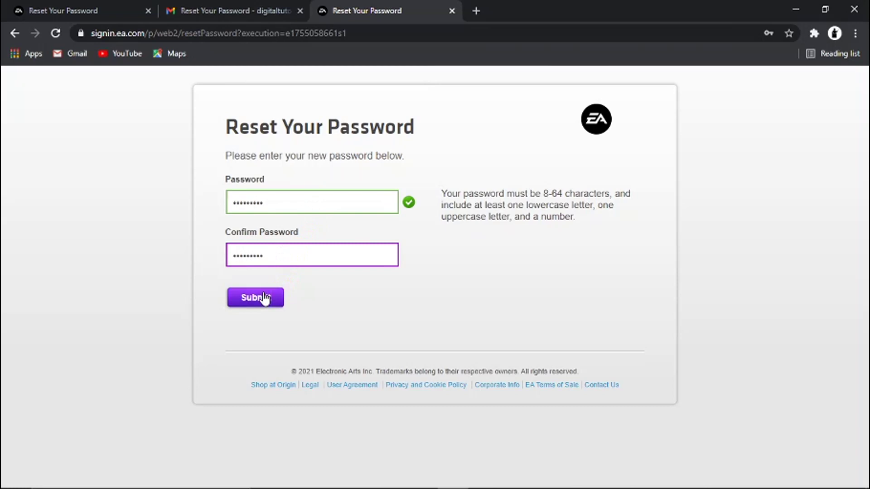
# - Submit the new password and choose Never on Chrome's save-password prompt
pyautogui.click(272, 299)
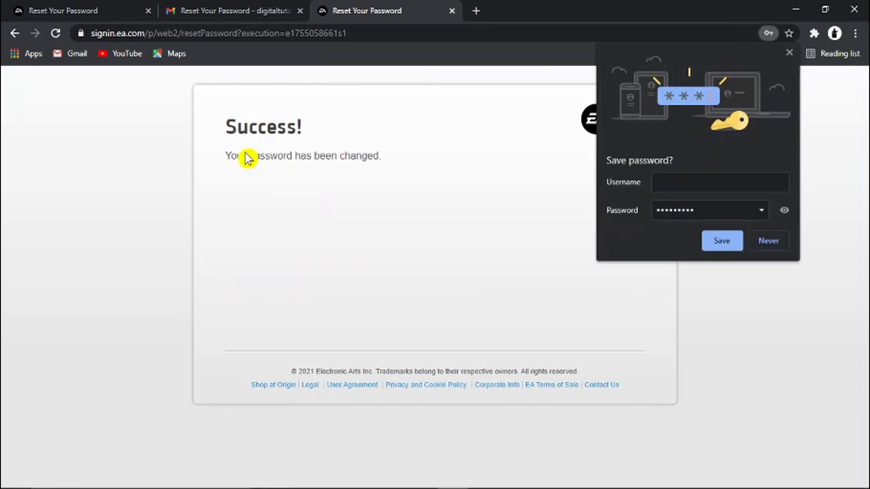
pyautogui.click(768, 244)
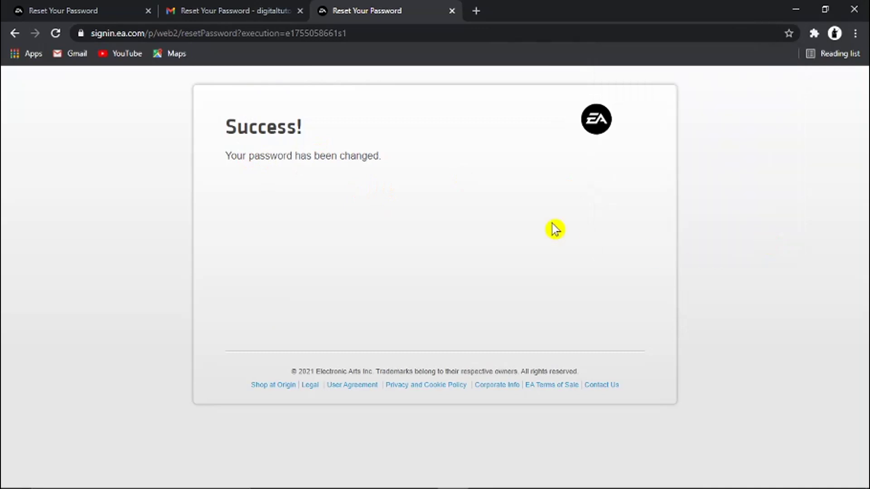